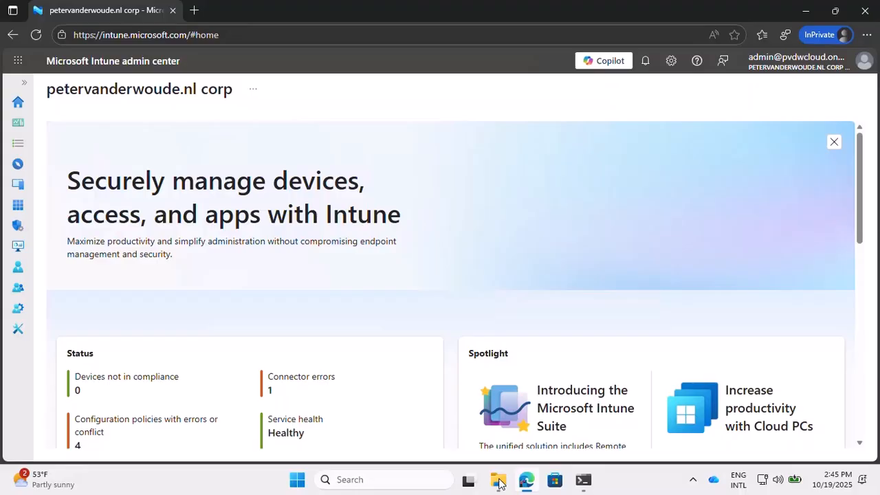
- Switch to File Explorer and look through the installation files in the C:\Temp\Snagit folder
left_click(498, 480)
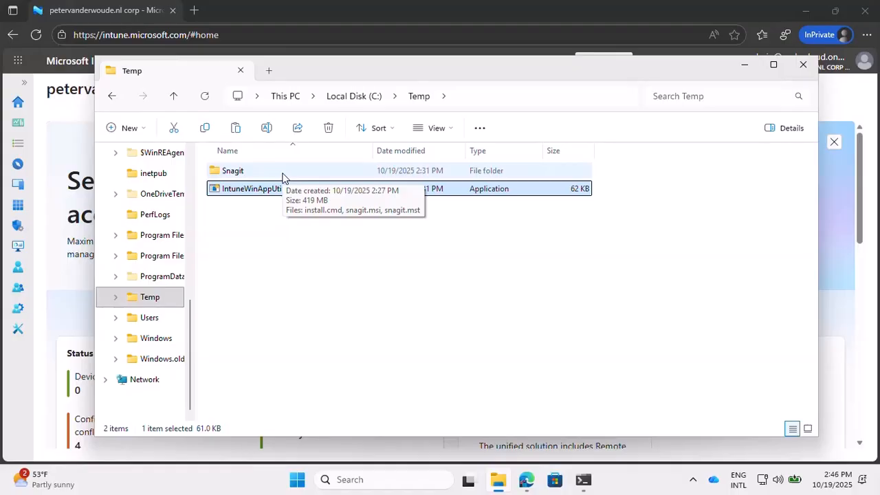
double_click(282, 173)
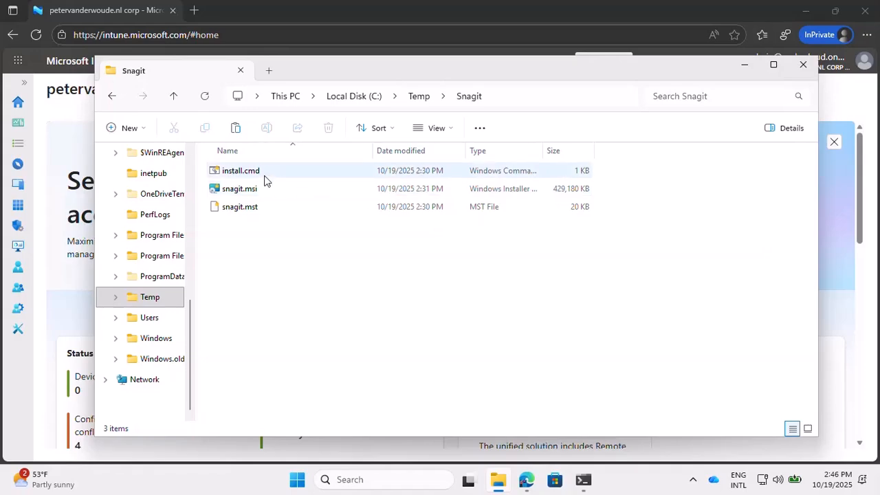
left_click(251, 211)
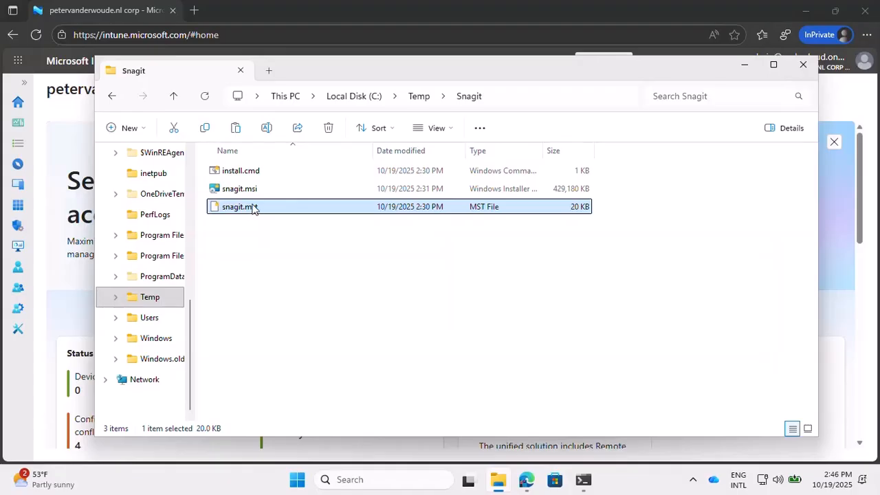
- Review the msiexec command, its transform and its silent-install switches in install.cmd using Notepad, and close the file
left_click(256, 173)
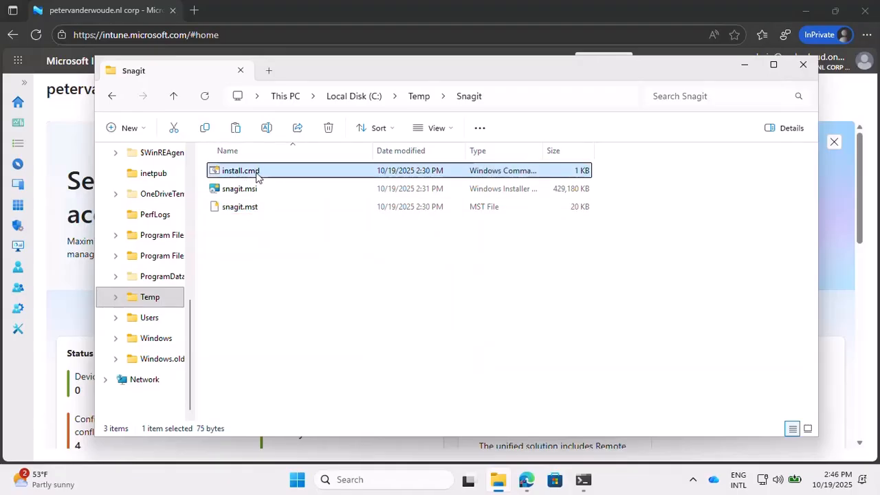
right_click(257, 176)
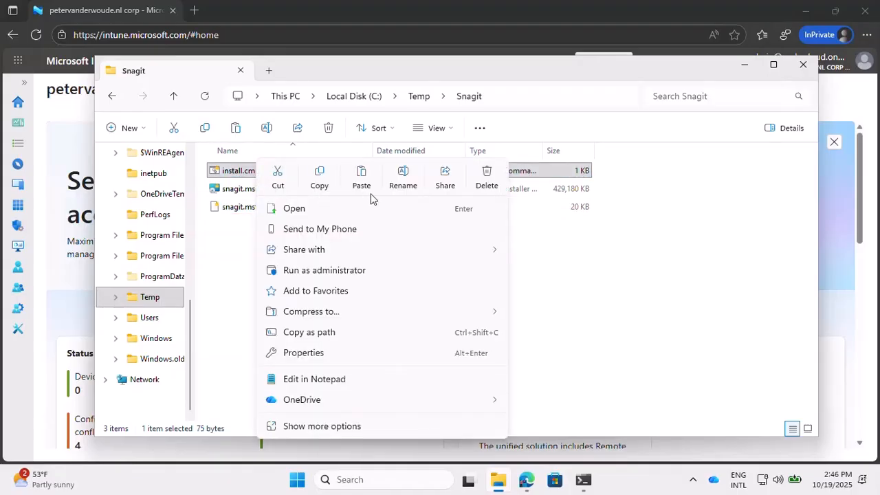
left_click(328, 382)
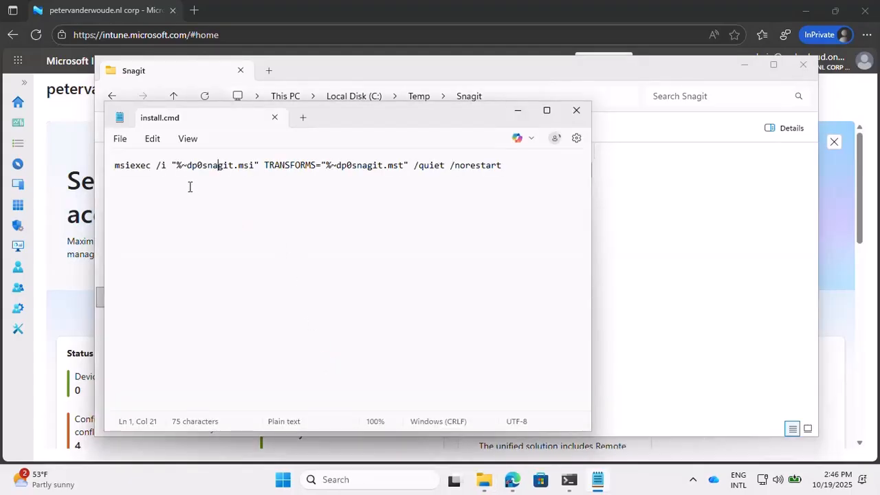
left_click_drag(141, 169, 263, 171)
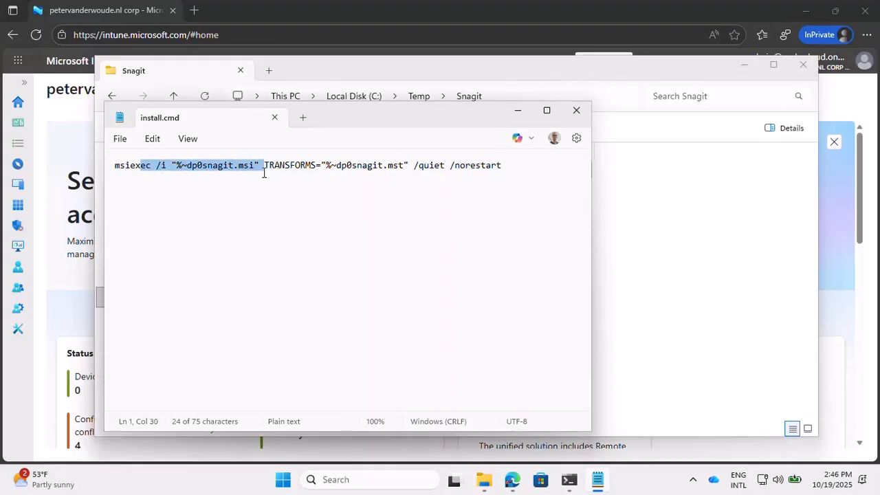
left_click(387, 167)
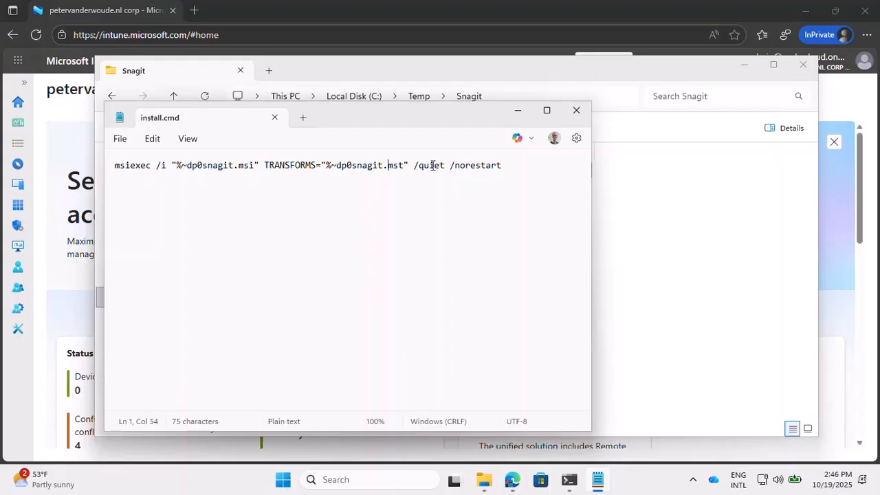
left_click_drag(429, 165, 470, 166)
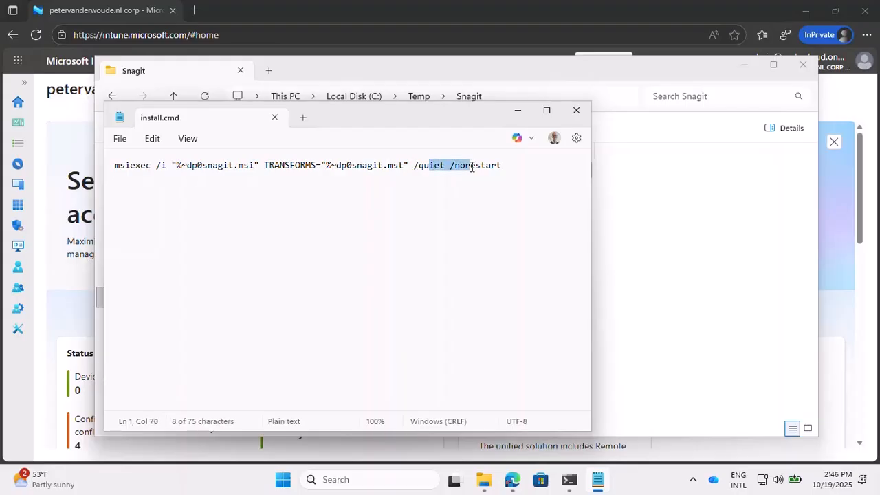
left_click(576, 110)
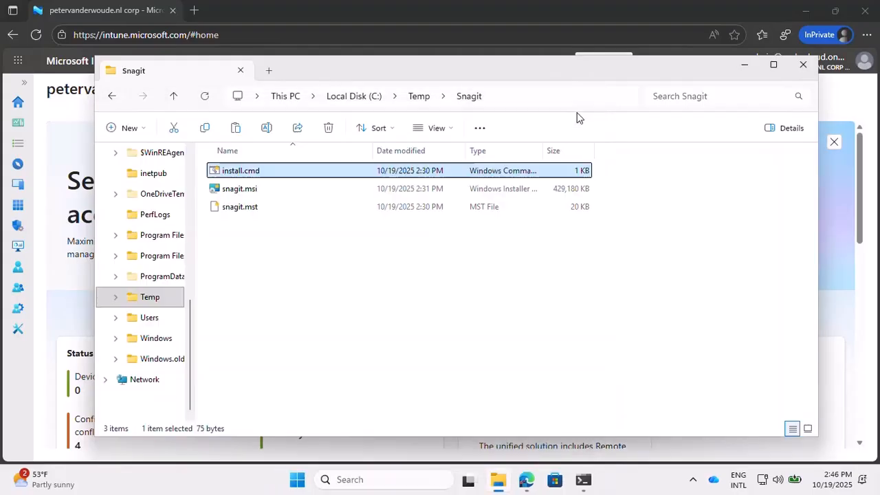
- Locate IntuneWinAppUtil.exe in the Temp folder, switch to PowerShell and run the tool from C:\Temp
left_click(425, 100)
left_click(255, 194)
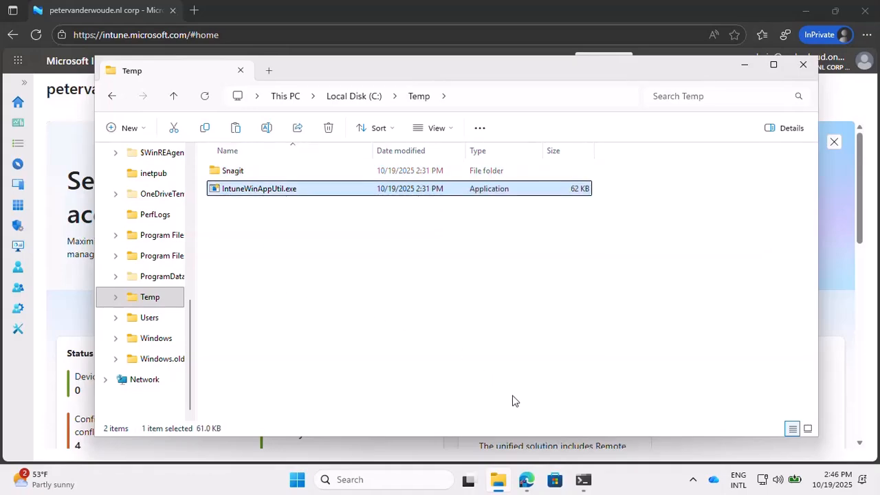
mouse_move(584, 475)
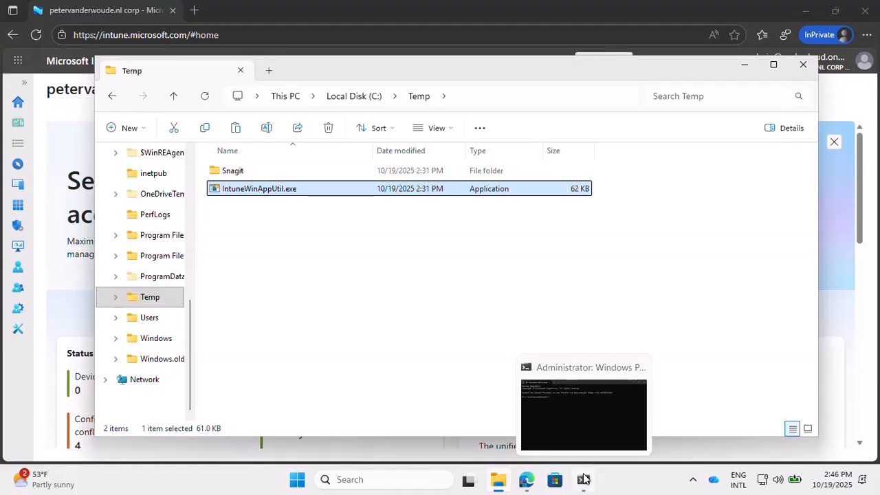
left_click(583, 479)
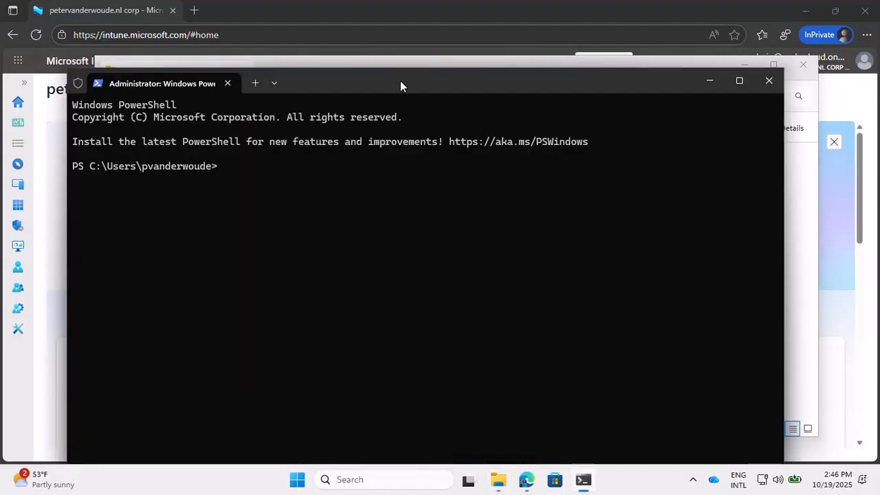
type("cd \te")
key("Tab")
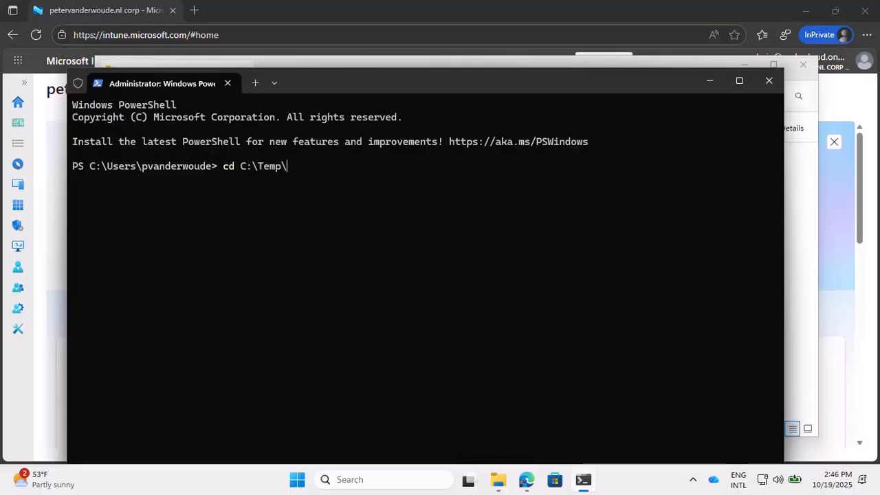
key("Return")
type("in")
key("Tab")
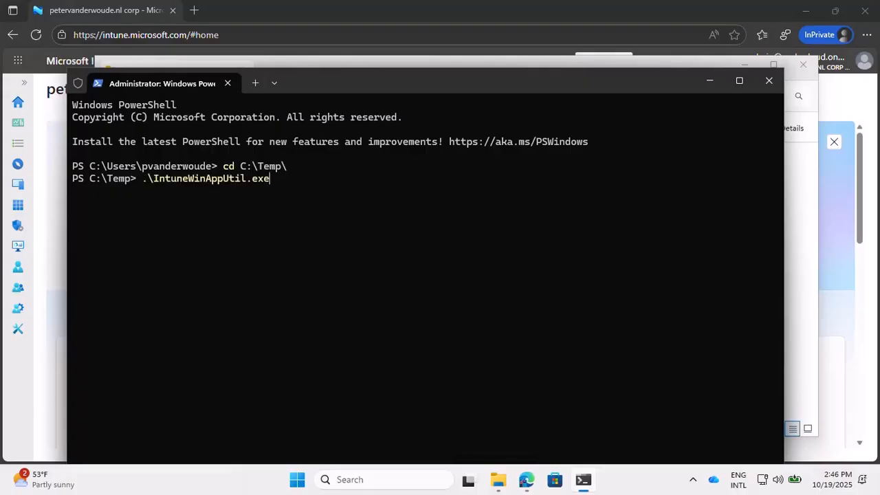
key("Return")
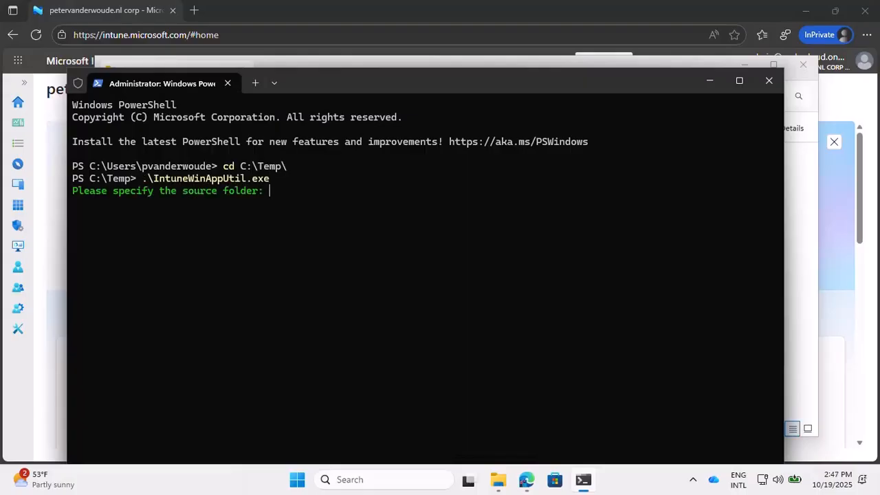
- Specify C:\Temp\Snagit as the source folder for the package
type("C:\\")
type("Temp")
type("\\Snaigt")
key("BackSpace")
key("BackSpace")
key("BackSpace")
key("BackSpace")
type("agit")
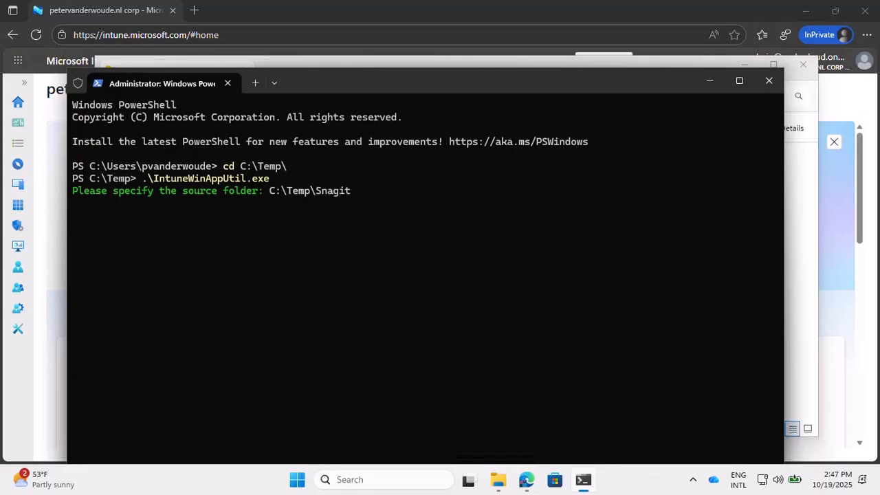
key("Return")
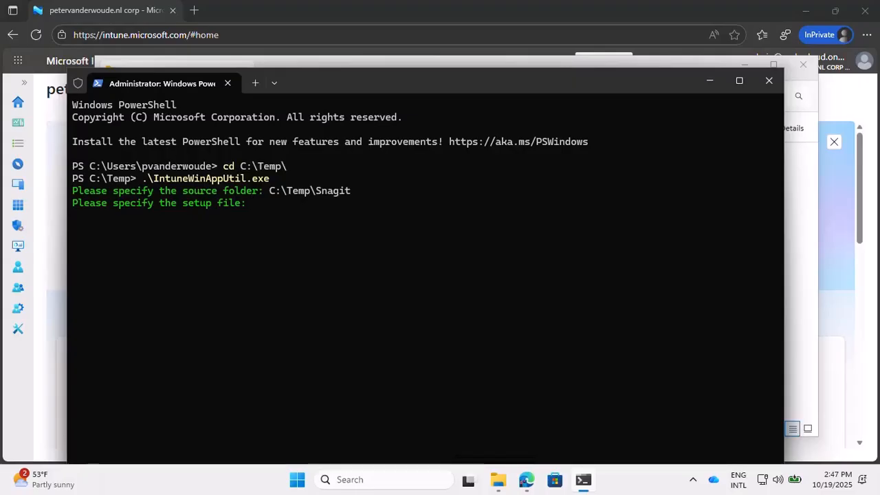
- Set snagit.msi as the setup file and C:\Temp as the output folder, and generate the package without a catalog folder
type("snagit.msi")
key("Return")
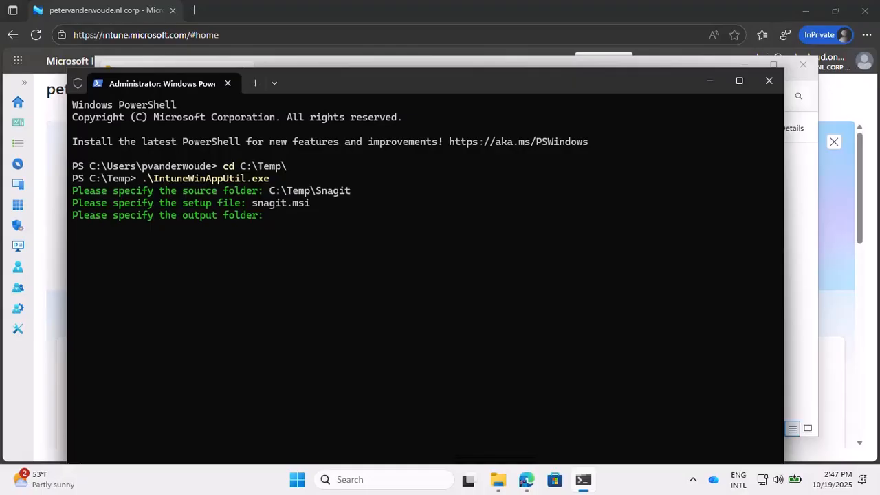
type("C:\\Temp")
key("Return")
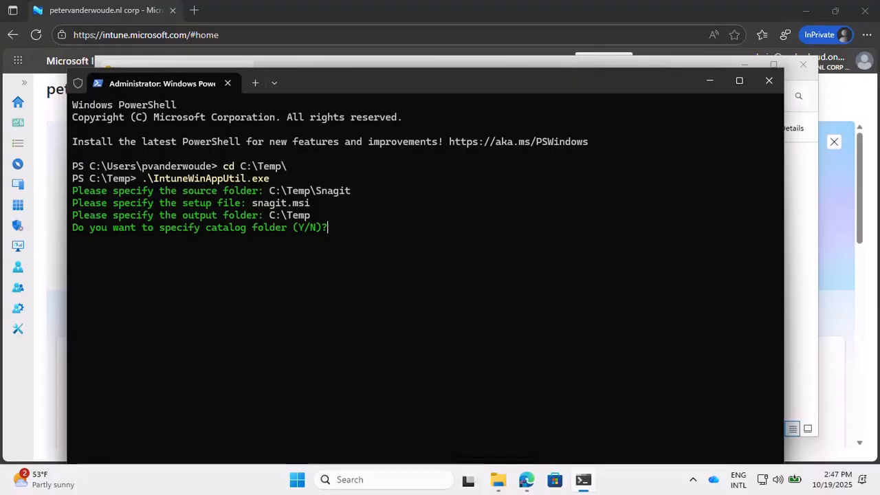
type("n")
key("Return")
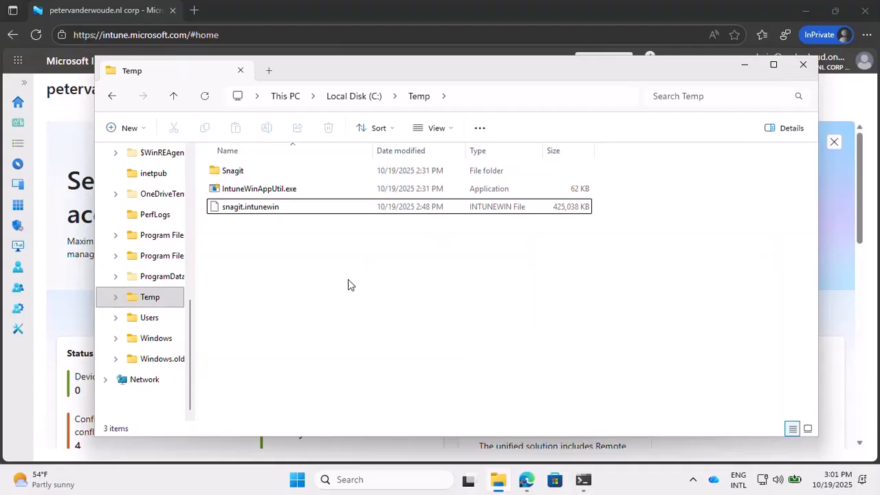
- Switch to the Microsoft Intune admin center in the browser and open the list of all apps
left_click(72, 154)
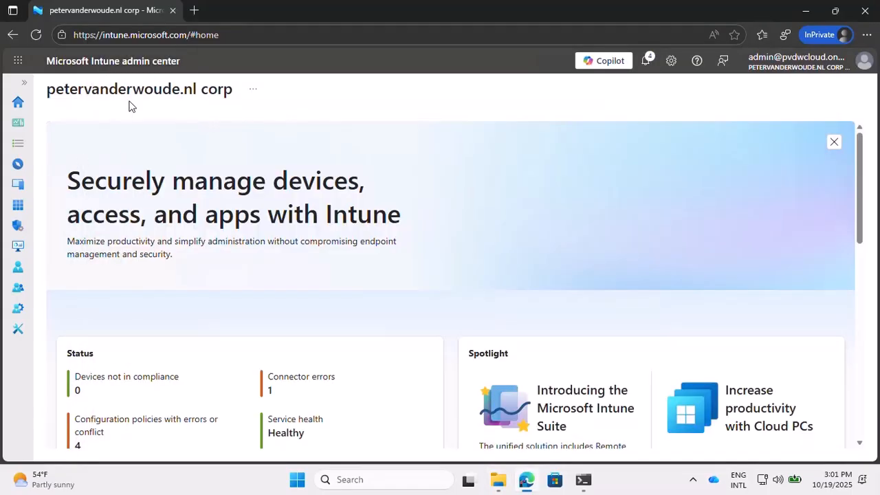
left_click(18, 205)
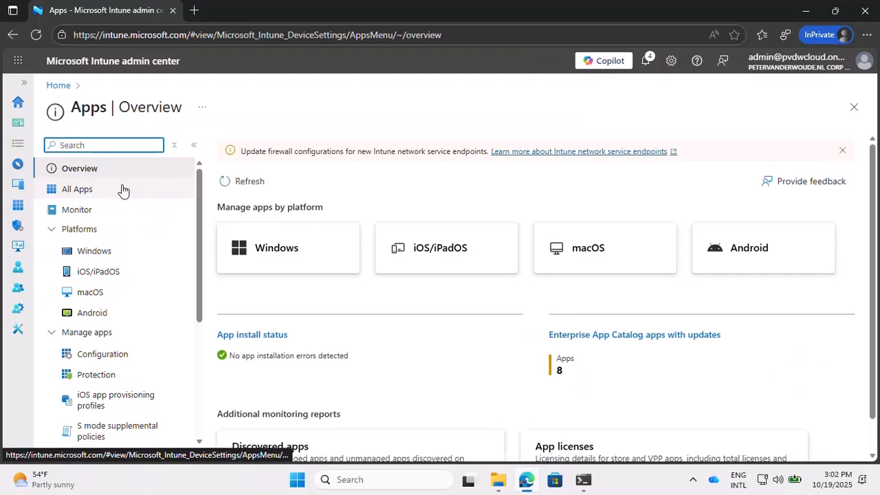
left_click(121, 189)
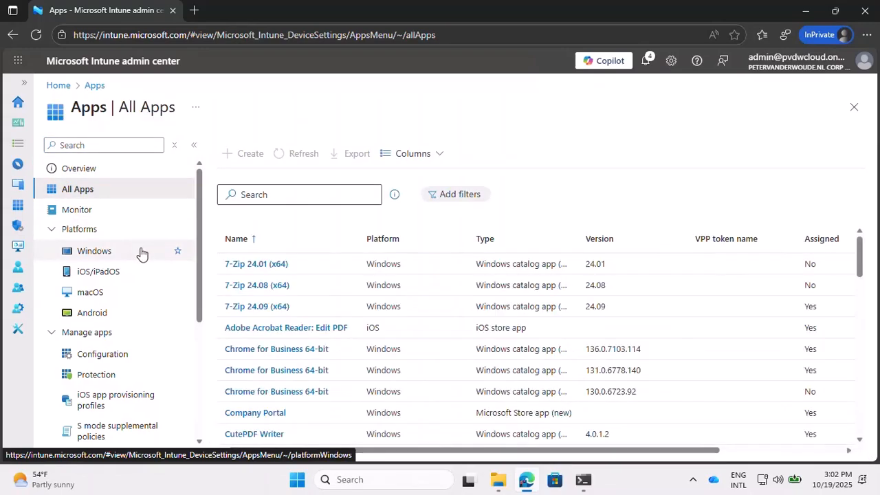
- Start creating a new app with the app type Windows app (Win32)
left_click(253, 153)
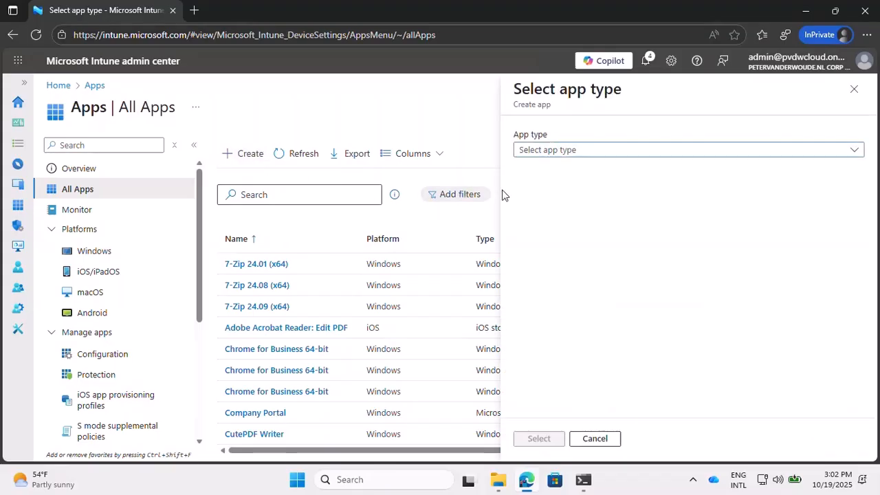
left_click(574, 151)
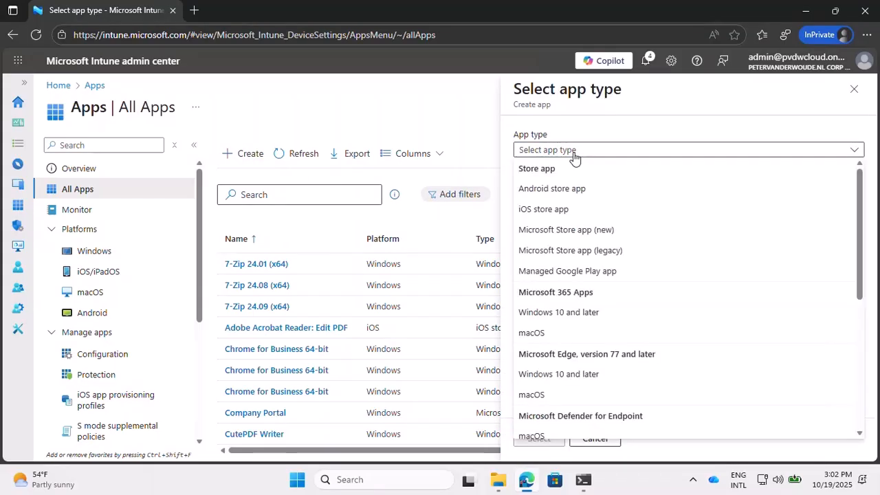
scroll(581, 276, "down", 2)
scroll(582, 279, "down", 1)
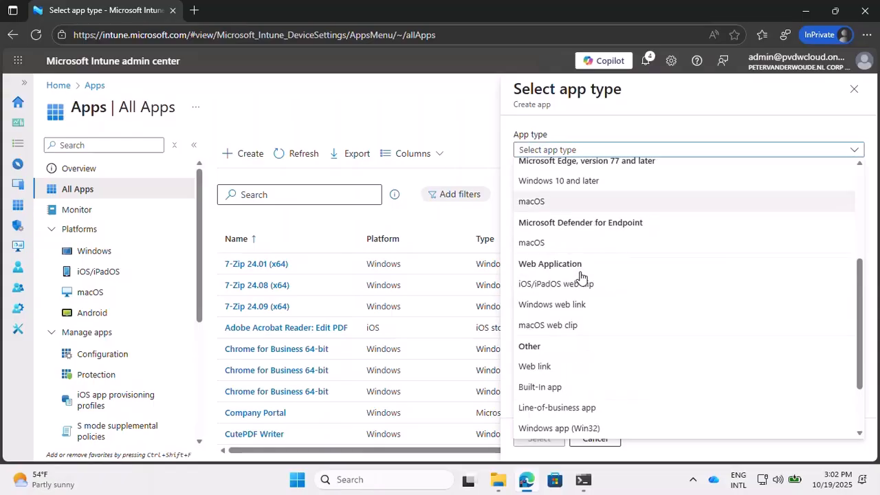
scroll(581, 330, "down", 1)
left_click(576, 348)
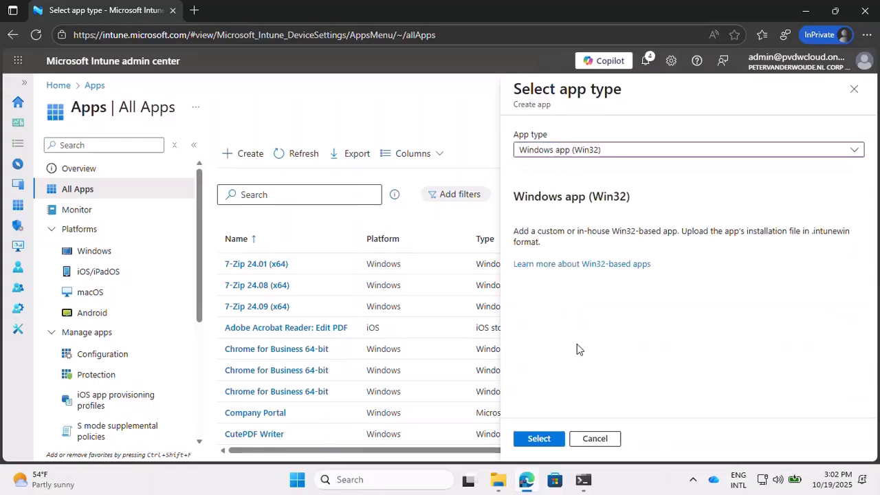
left_click(541, 442)
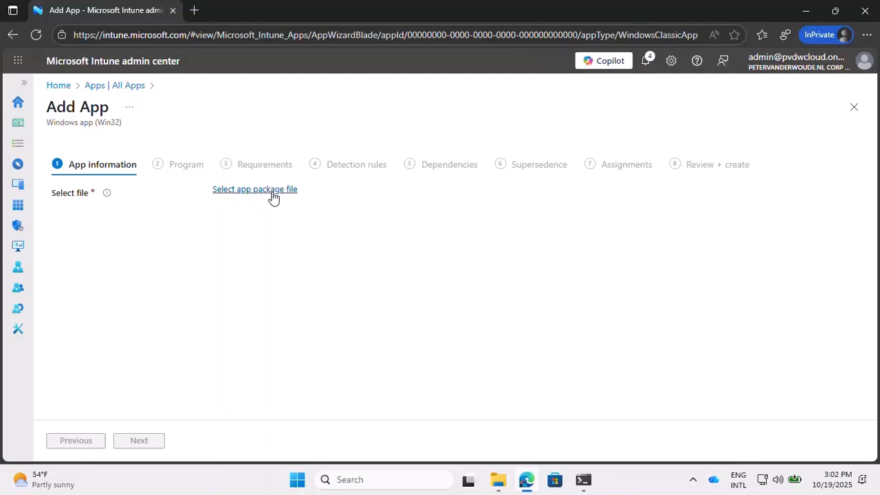
- Choose snagit.intunewin from the Temp folder as the app package file and accept it
left_click(273, 198)
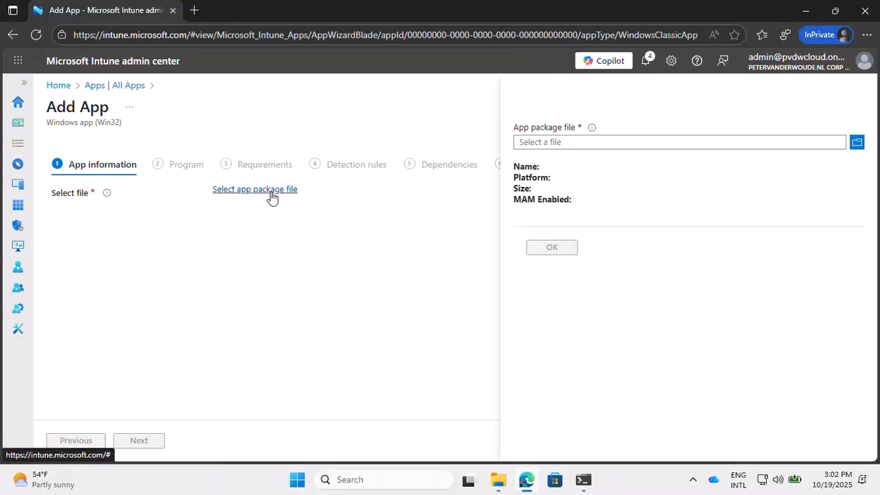
left_click(538, 147)
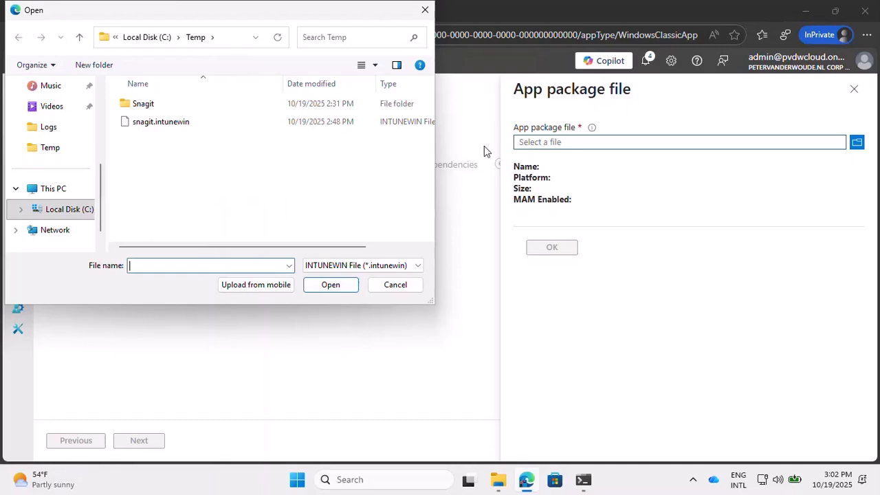
left_click(153, 124)
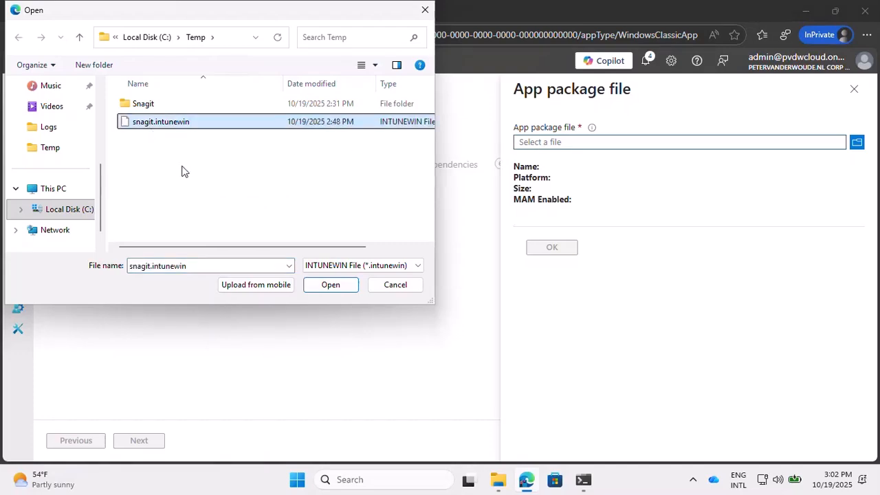
left_click(330, 285)
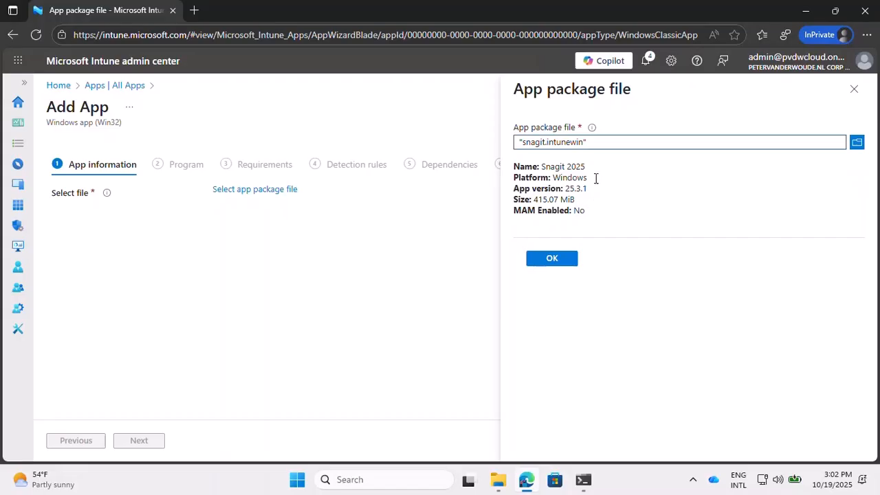
left_click(556, 265)
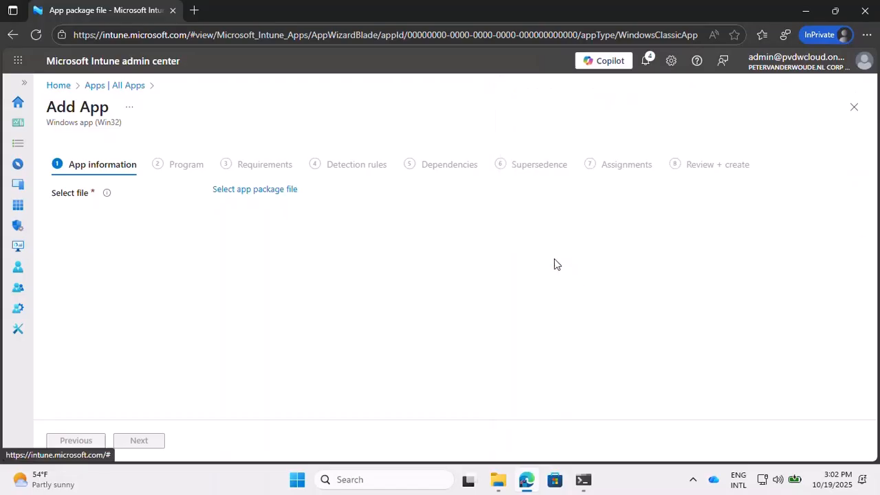
- Replace the app description with a text presenting Snagit as screen capture and video recording software for Windows and macOS
left_click(312, 258)
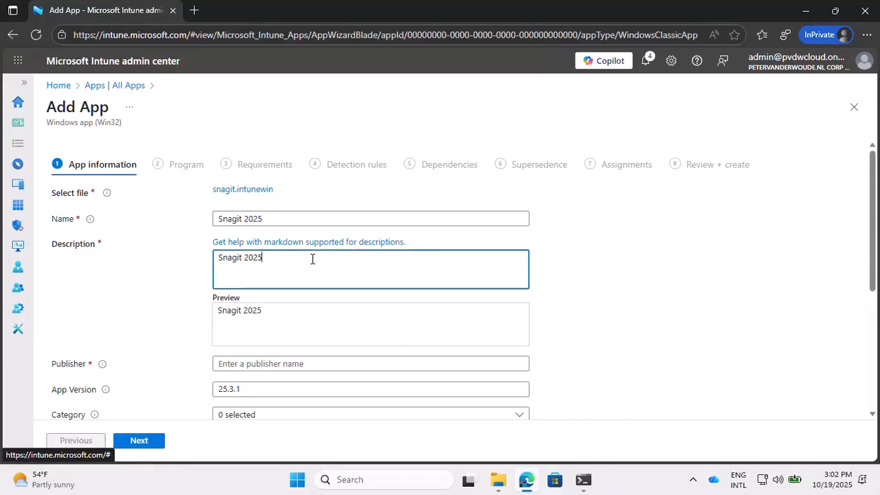
left_click_drag(312, 259, 197, 258)
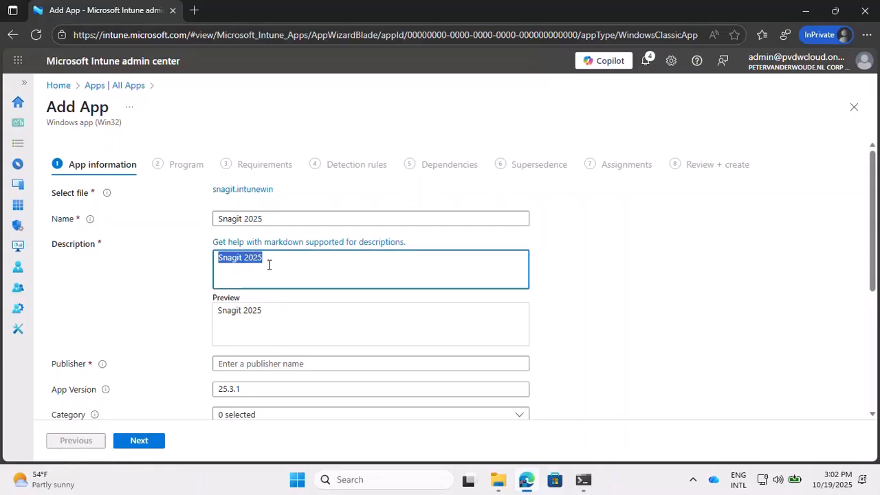
type("Snagit is a screen capture and video recording software for both Windows and macOS that allows you to take screenshots, record their screen, and then edit and annotate the captures with tools like arrows, callouts, and other visual cues. It is commonly used for creating tutorials, presentations, and professional documentation.")
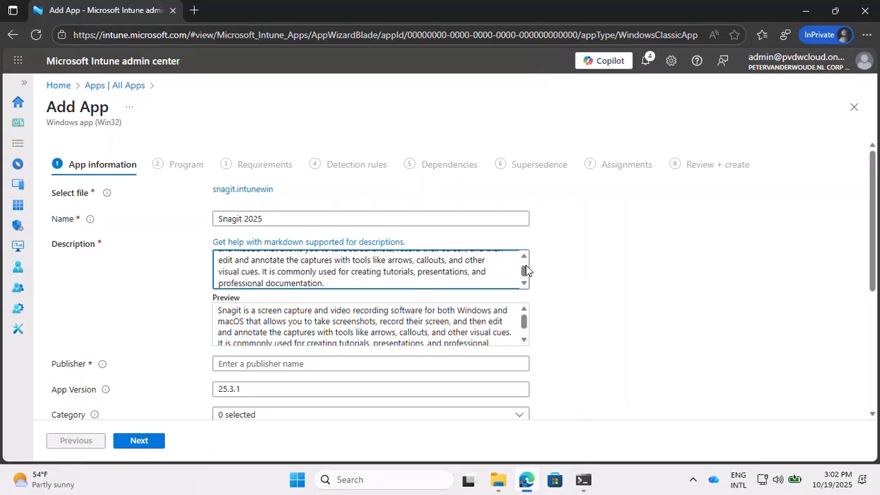
left_click_drag(525, 273, 522, 261)
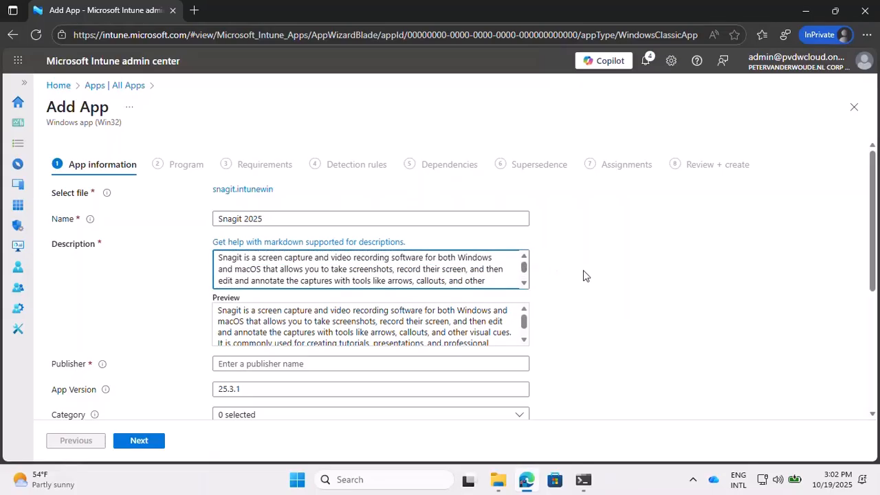
- Enter TechSmith as the publisher in the app information
scroll(584, 276, "down", 1)
left_click(345, 303)
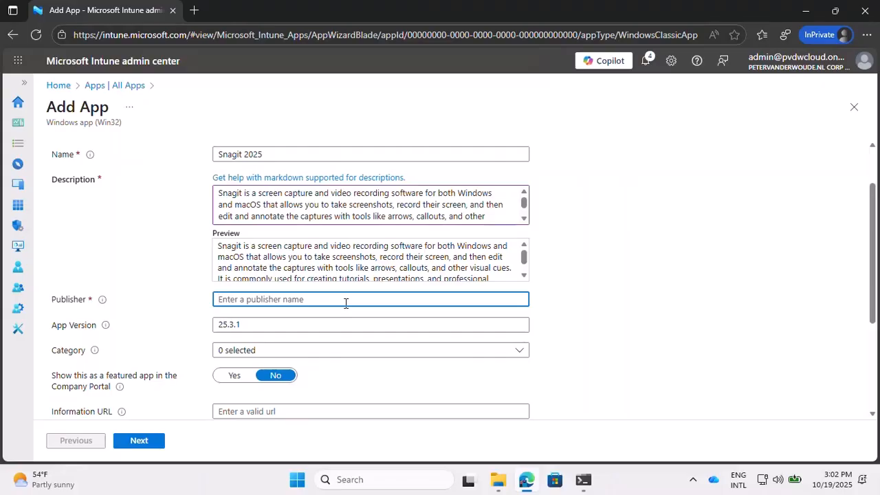
type("TechSm")
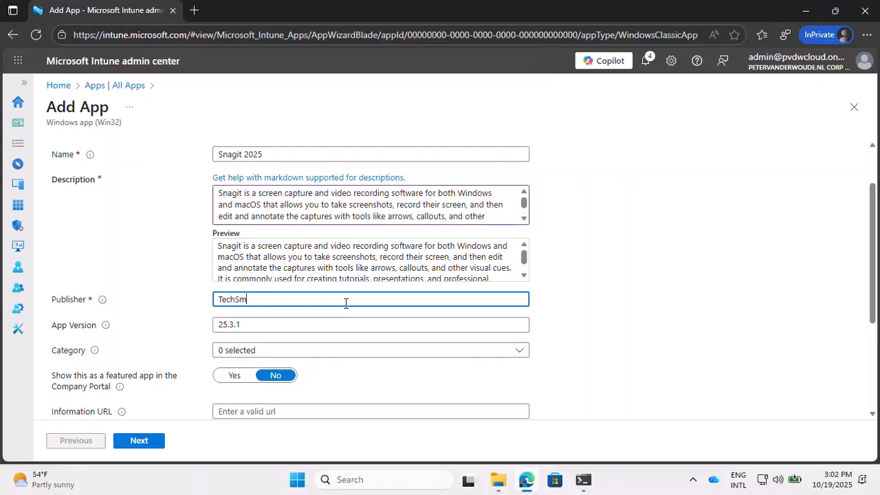
type("ith")
scroll(410, 337, "down", 3)
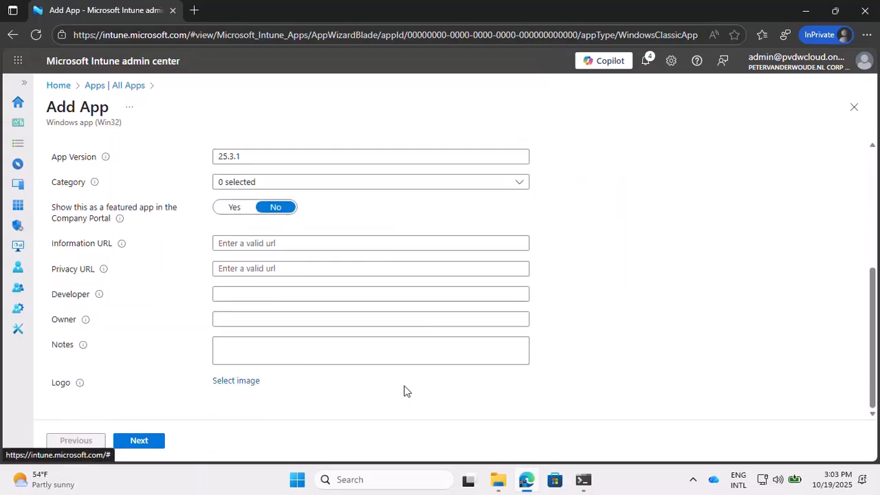
- Change the app name to TechSmith Snagit 2025 25.3.1 and continue to the program settings
scroll(415, 390, "up", 5)
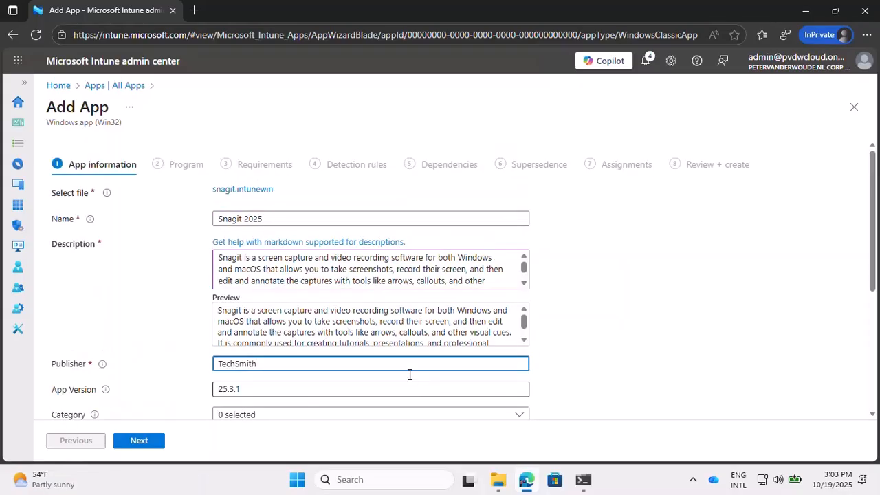
left_click(223, 221)
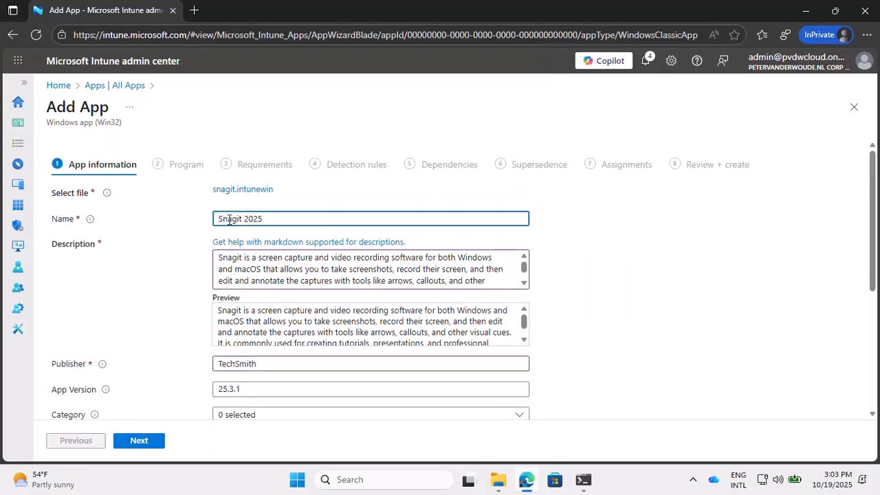
type("TechSmith")
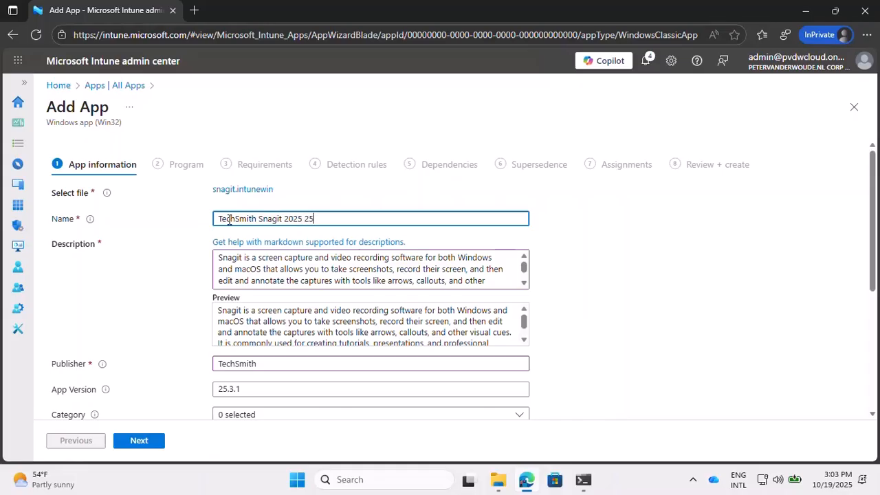
type("25.3.1")
left_click(141, 440)
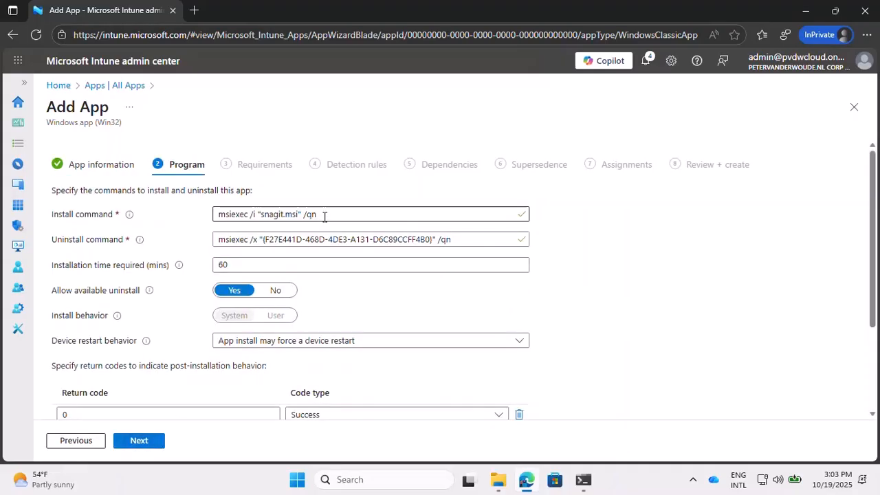
- Replace the install command with install.cmd
left_click_drag(320, 215, 215, 216)
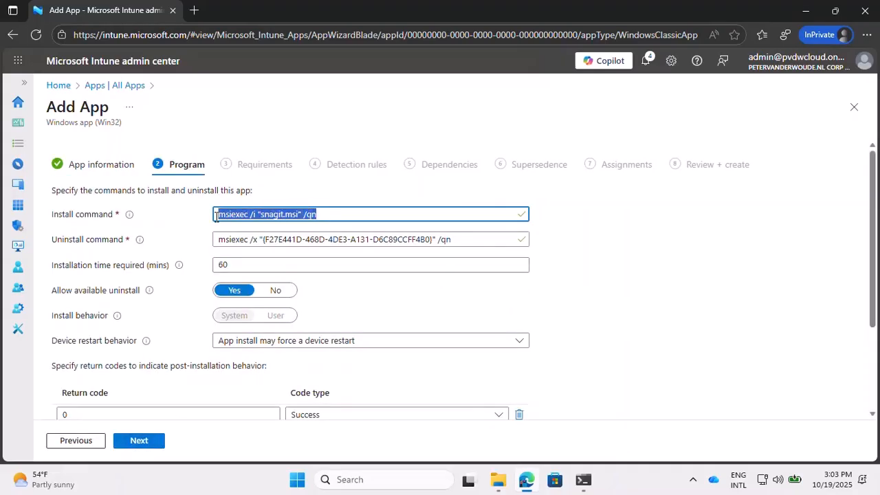
type("install")
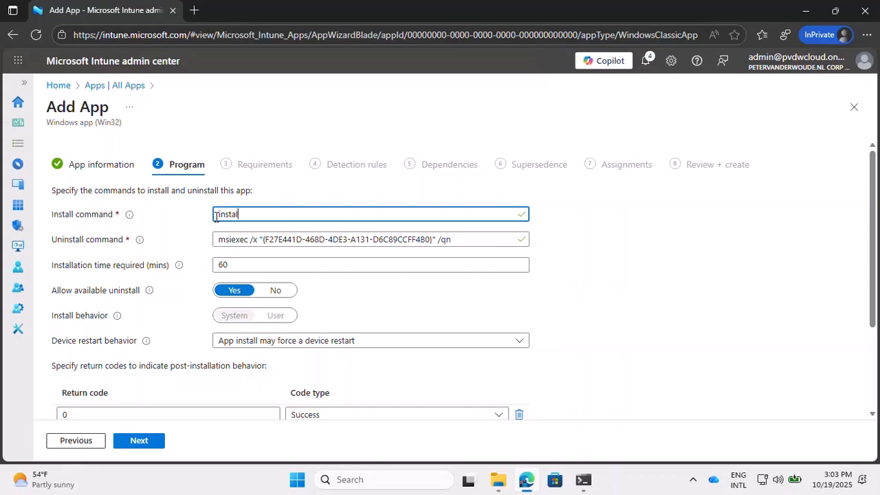
type(".cmd")
left_click(193, 218)
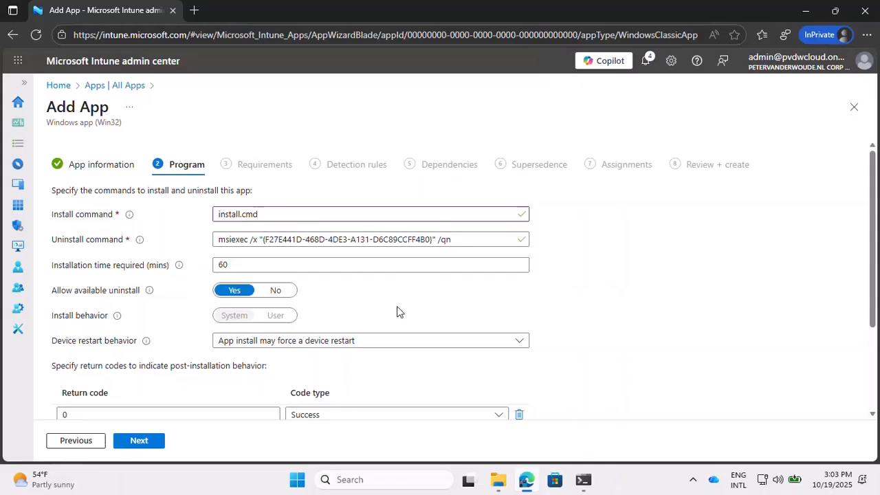
- Set the required installation time to 15 minutes
left_click(313, 266)
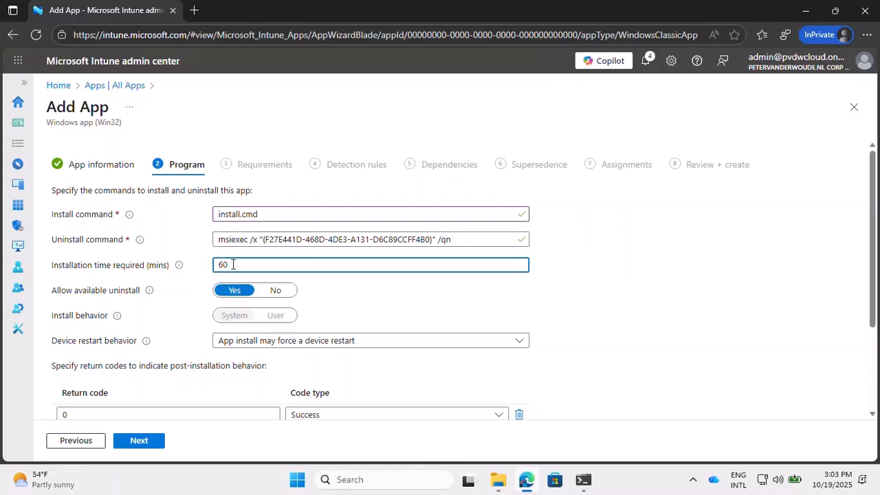
left_click_drag(233, 264, 198, 270)
type("15")
left_click(396, 297)
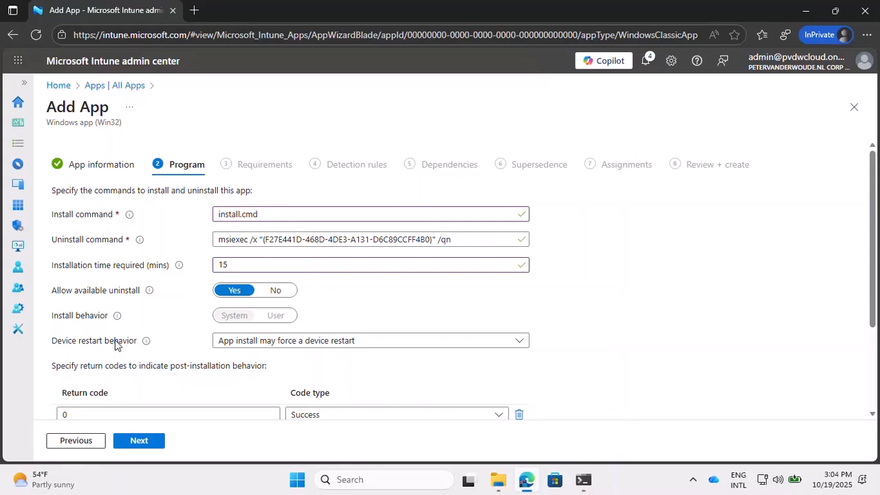
- Set the device restart behavior to No specific action and continue to the requirements
left_click(229, 346)
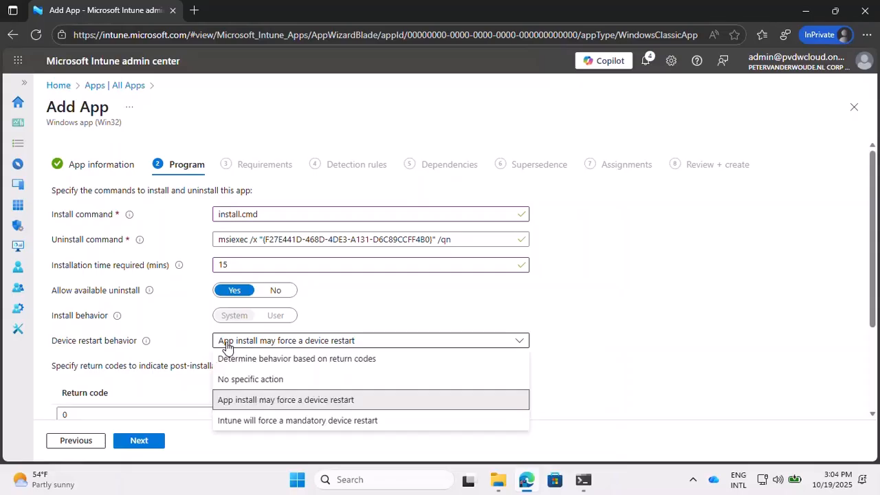
left_click(249, 379)
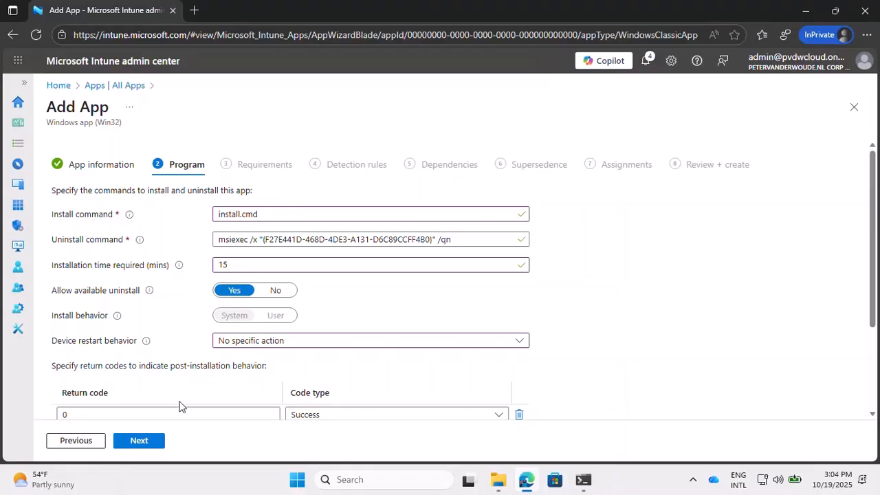
left_click(139, 440)
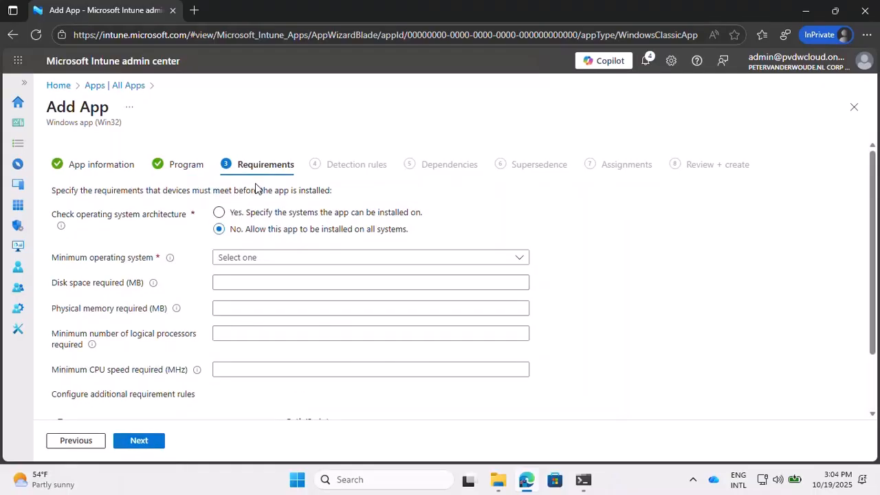
- Enable the operating system architecture check and allow installation on x86 and x64 systems
left_click(297, 212)
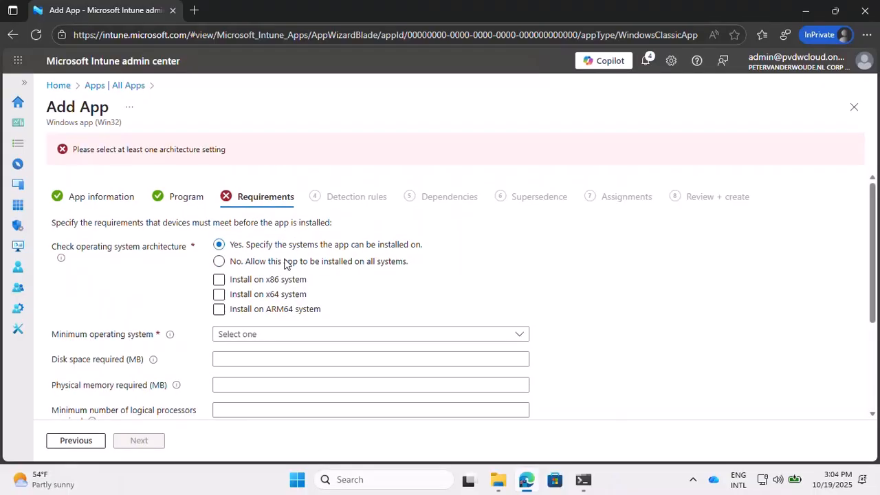
left_click(269, 282)
left_click(270, 280)
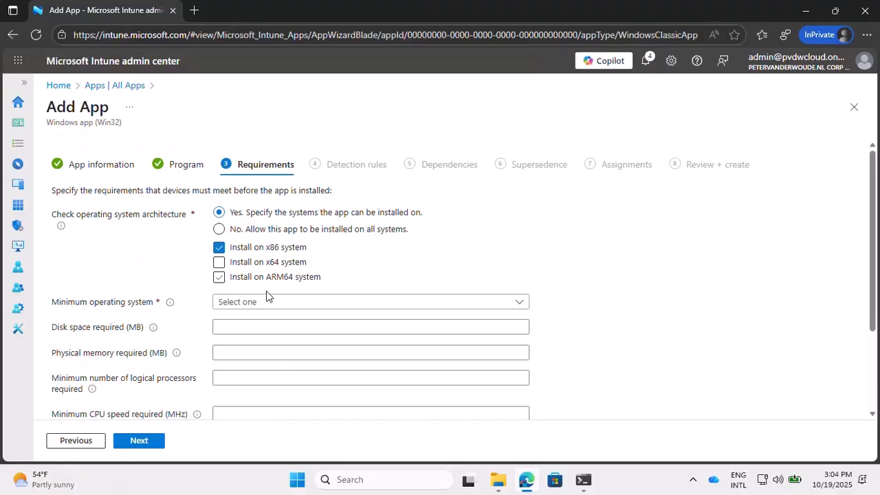
left_click(272, 266)
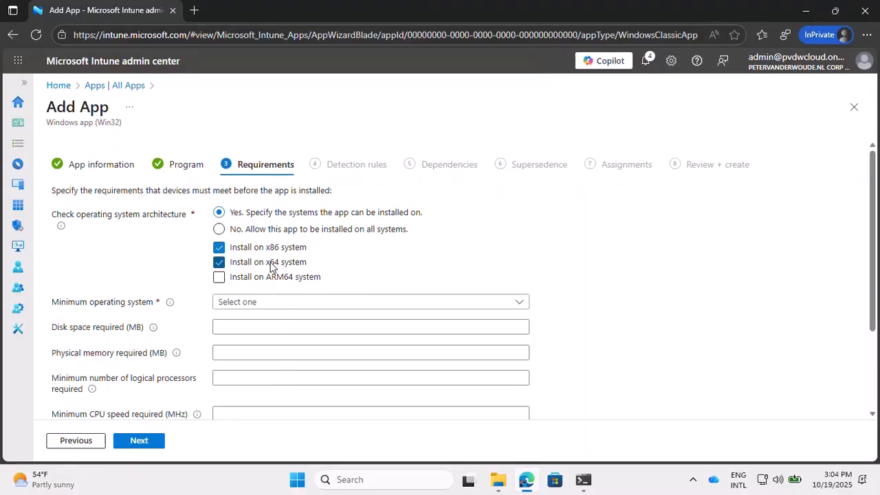
- Set the minimum operating system to Windows 11 24H2 and continue to the detection rules
left_click(298, 302)
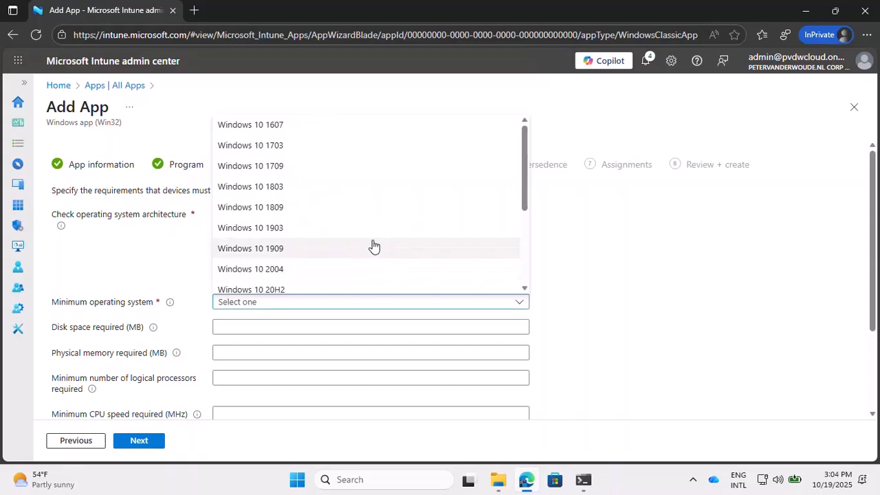
scroll(371, 245, "down", 3)
left_click(331, 282)
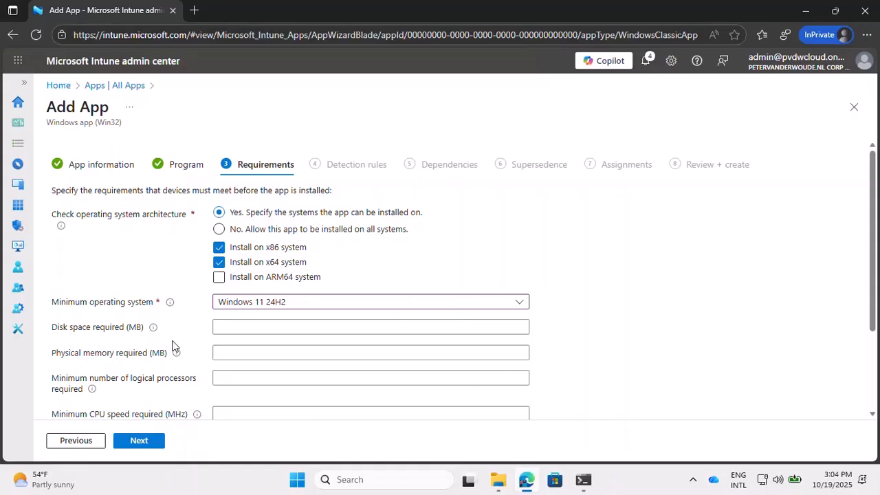
left_click(147, 443)
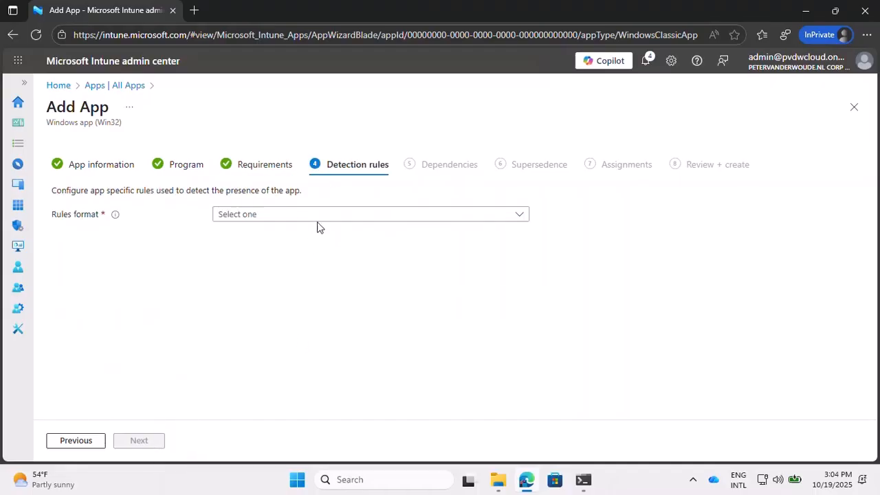
- Choose manually configured detection rules and add an MSI rule with the prefilled product code and no version check
left_click(320, 215)
left_click(322, 231)
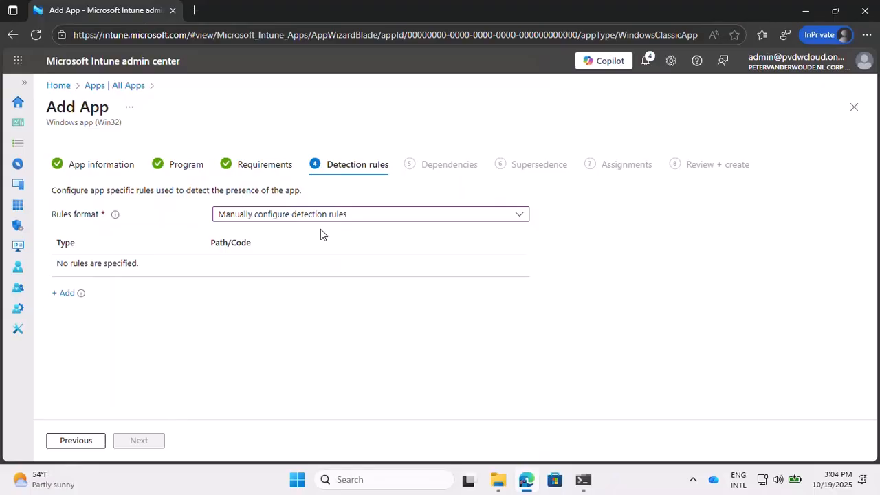
left_click(65, 294)
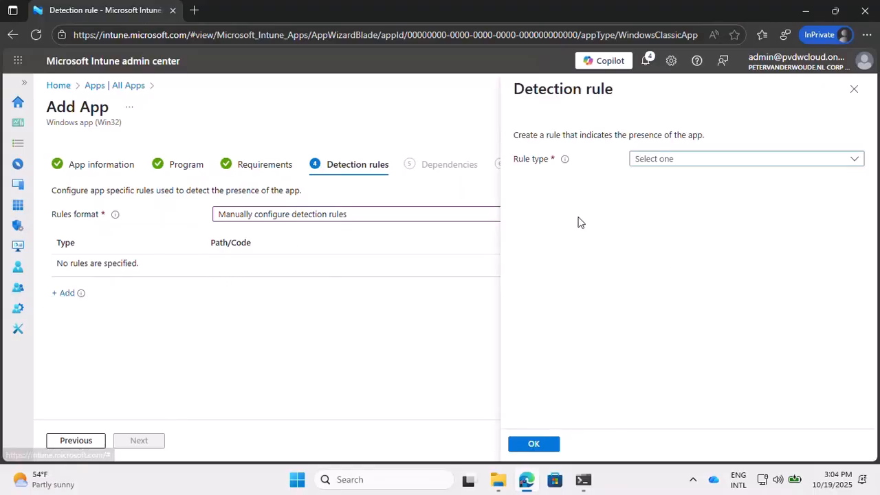
left_click(653, 163)
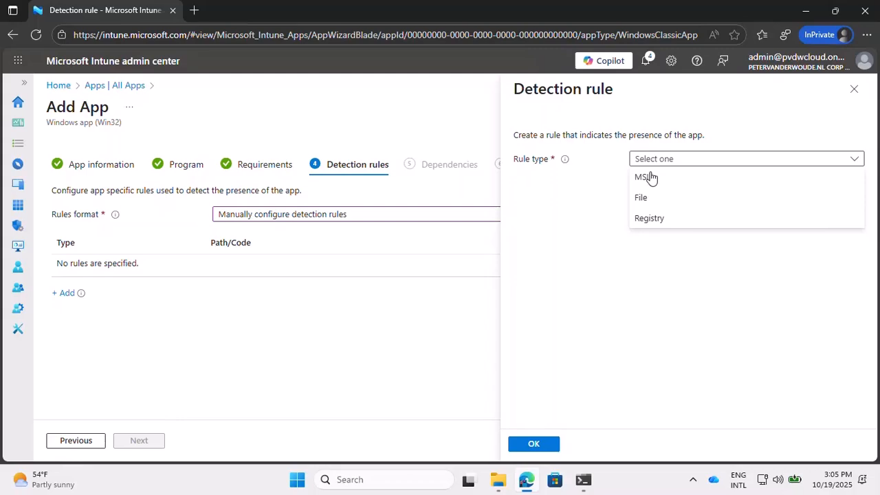
left_click(647, 177)
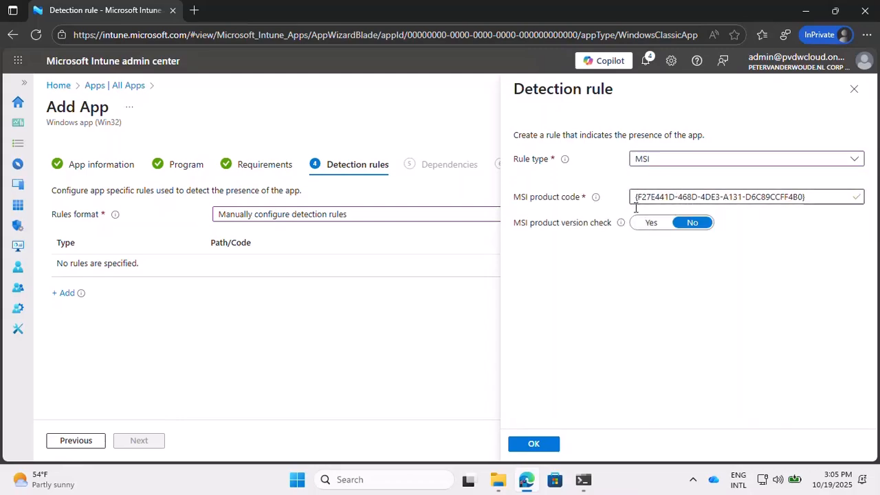
left_click(540, 443)
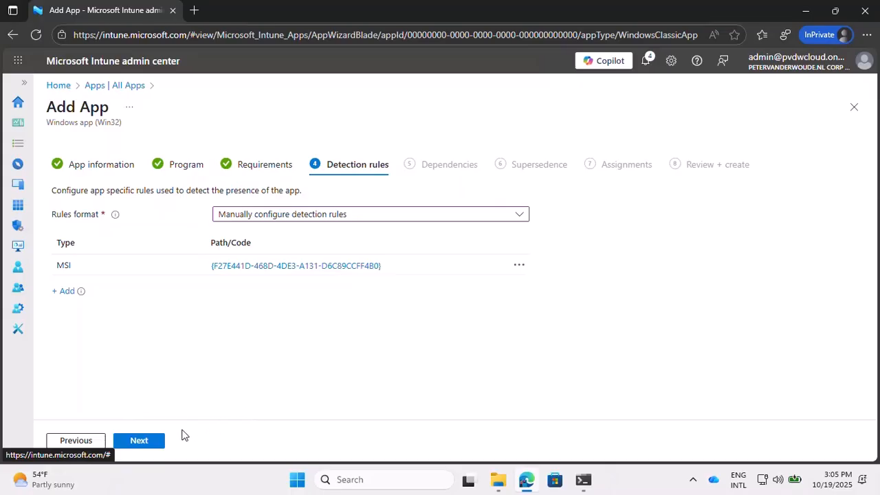
- Skip dependencies and supersedence, and assign the app as required to all users
left_click(152, 443)
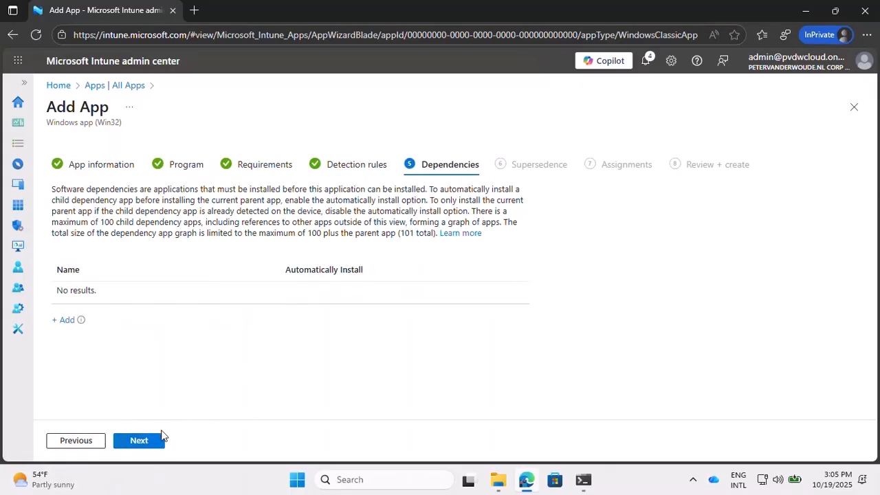
left_click(152, 443)
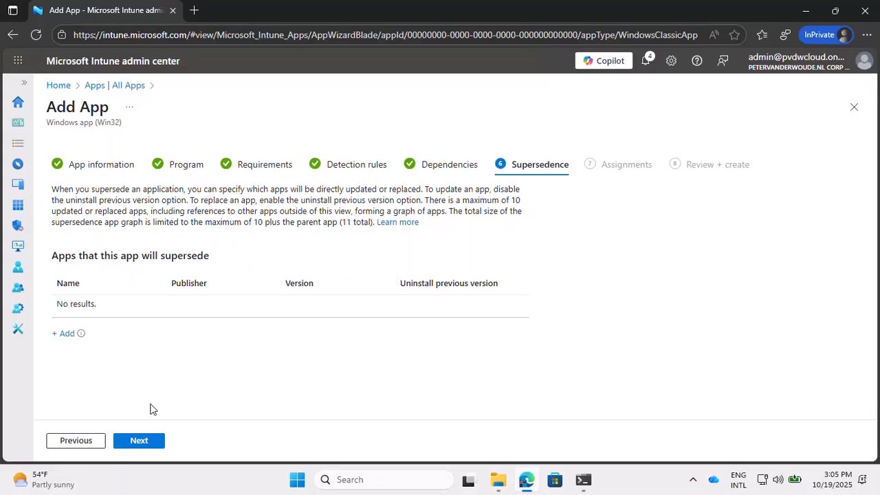
left_click(138, 439)
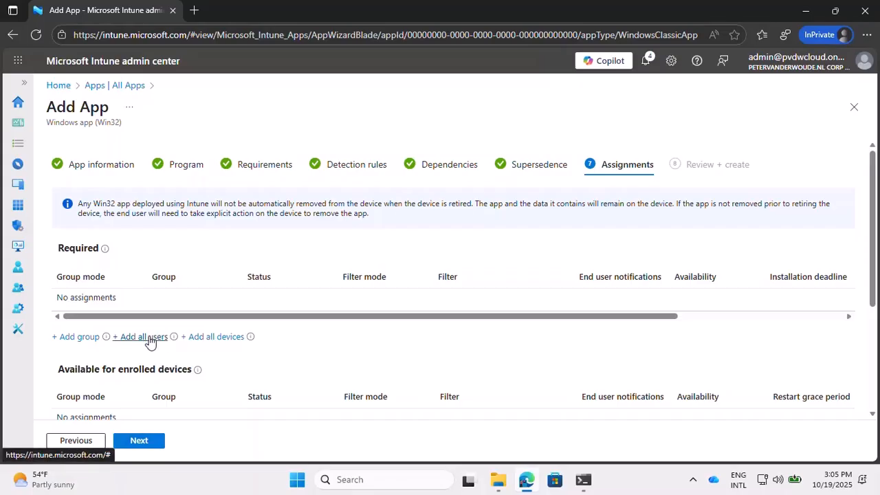
left_click(150, 336)
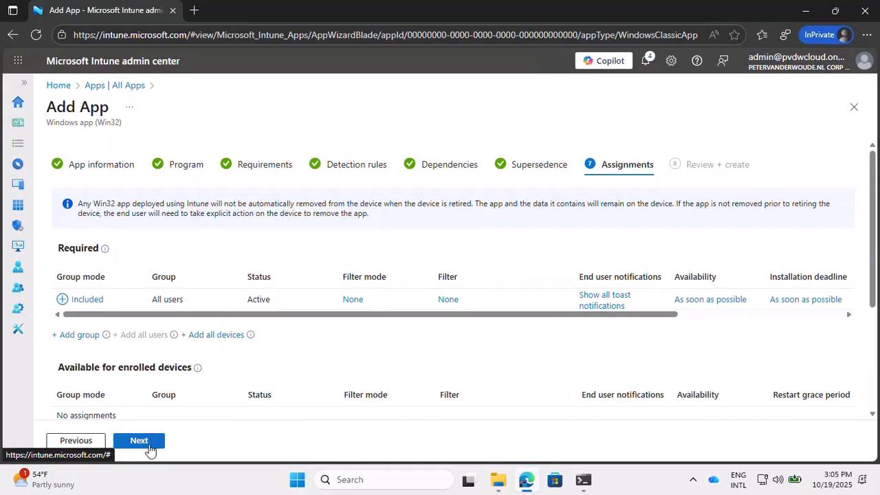
left_click(147, 444)
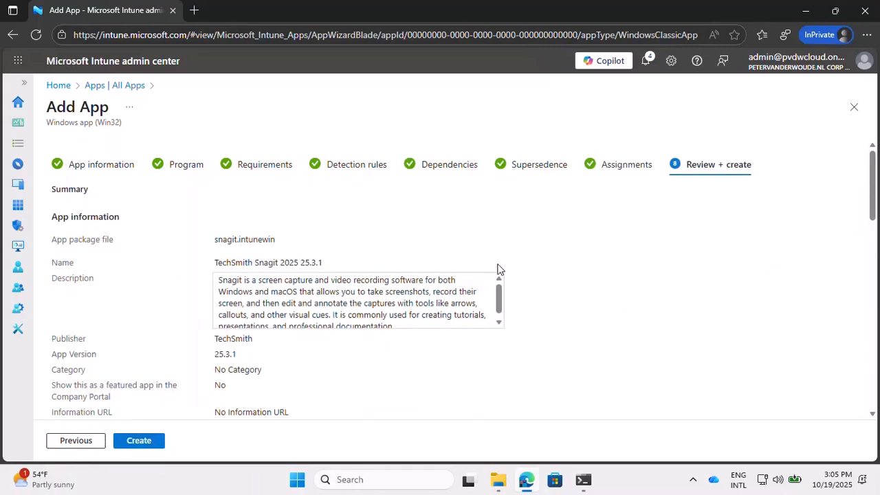
- Review the summary of the app settings and create the app
scroll(567, 270, "down", 1)
scroll(567, 270, "down", 5)
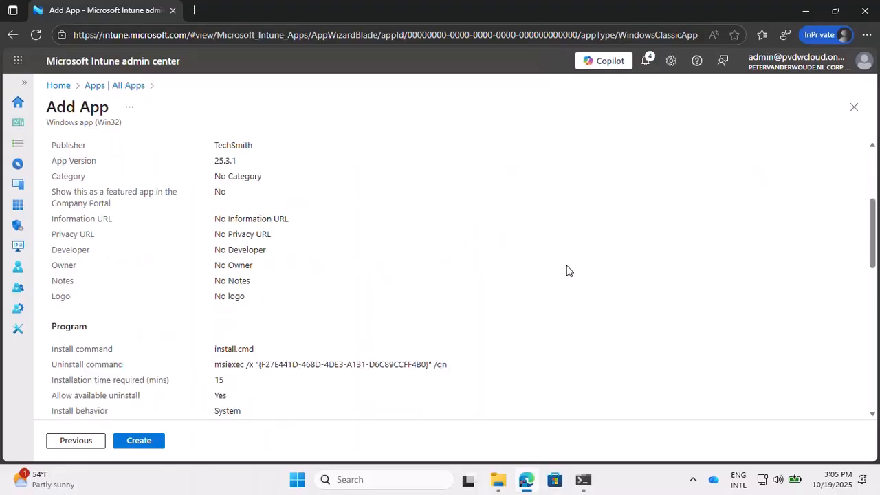
scroll(567, 269, "down", 2)
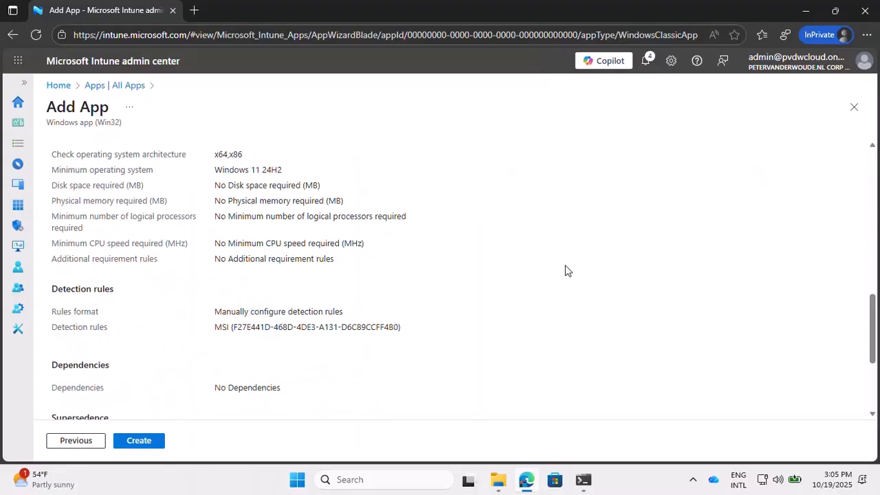
scroll(340, 365, "down", 3)
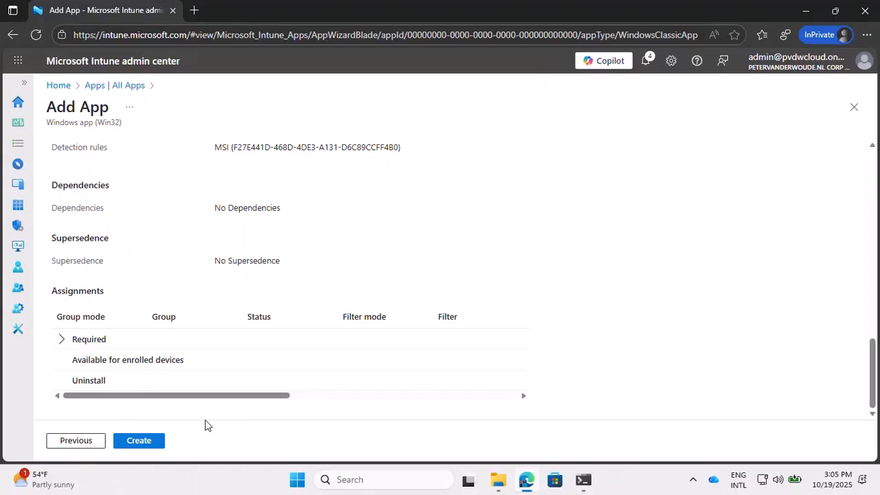
left_click(142, 442)
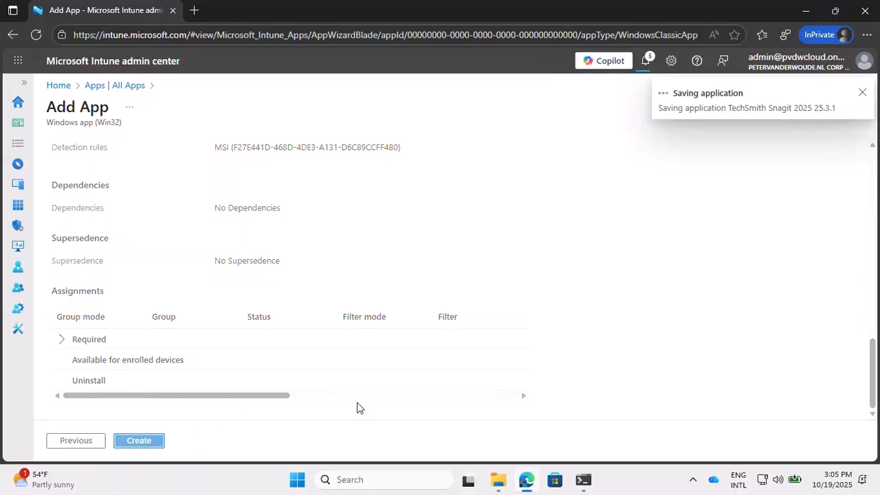